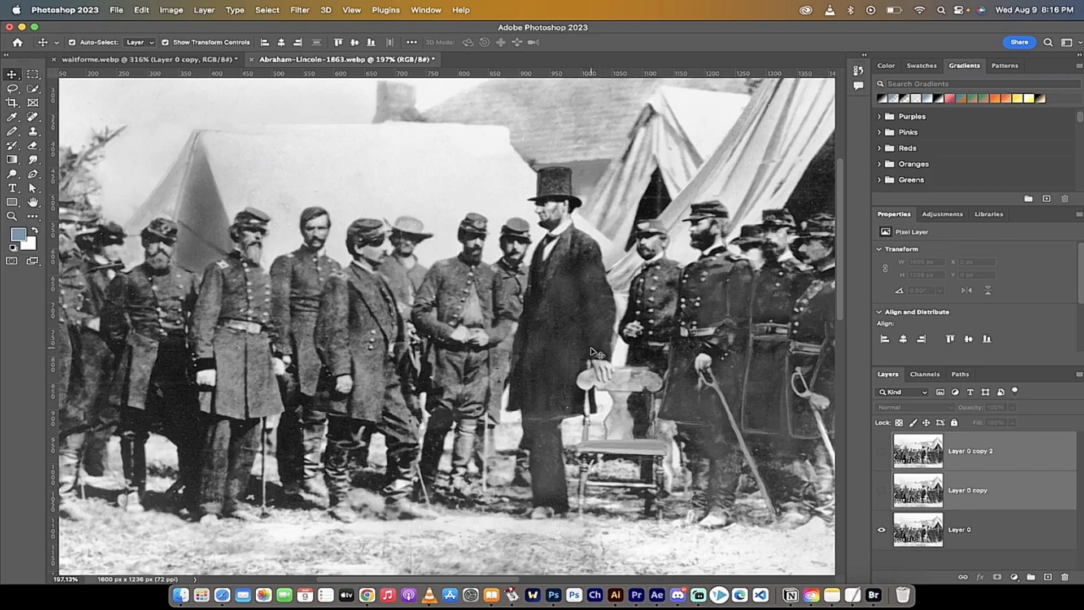
# - Show Layer 0 copy and Layer 0 copy 2 to compare both versions with the original photo around Lincoln
pyautogui.scroll(6, 592, 353)
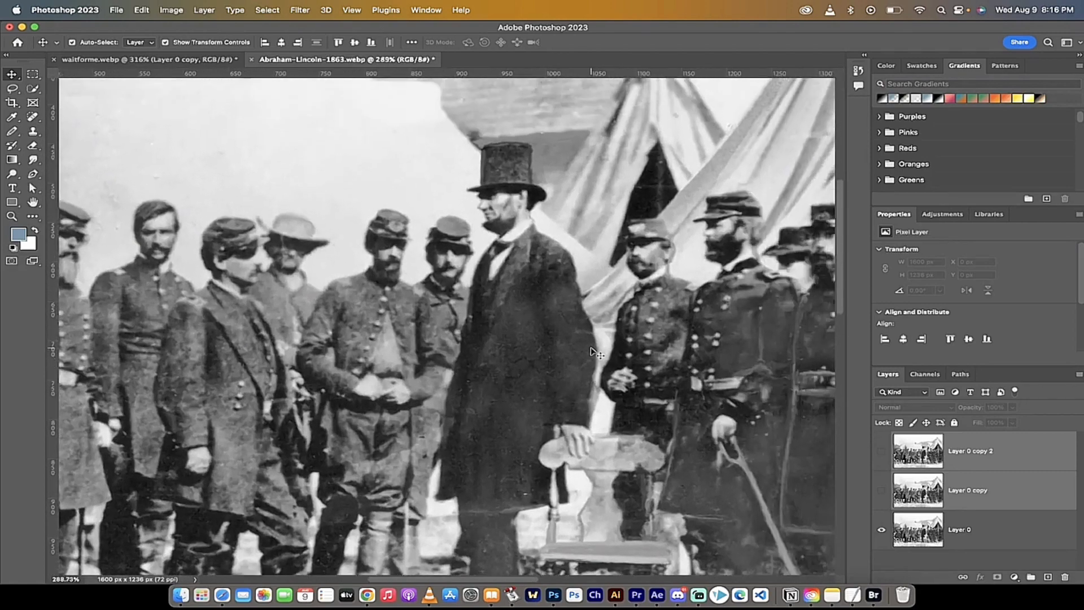
pyautogui.hscroll(4, 592, 352)
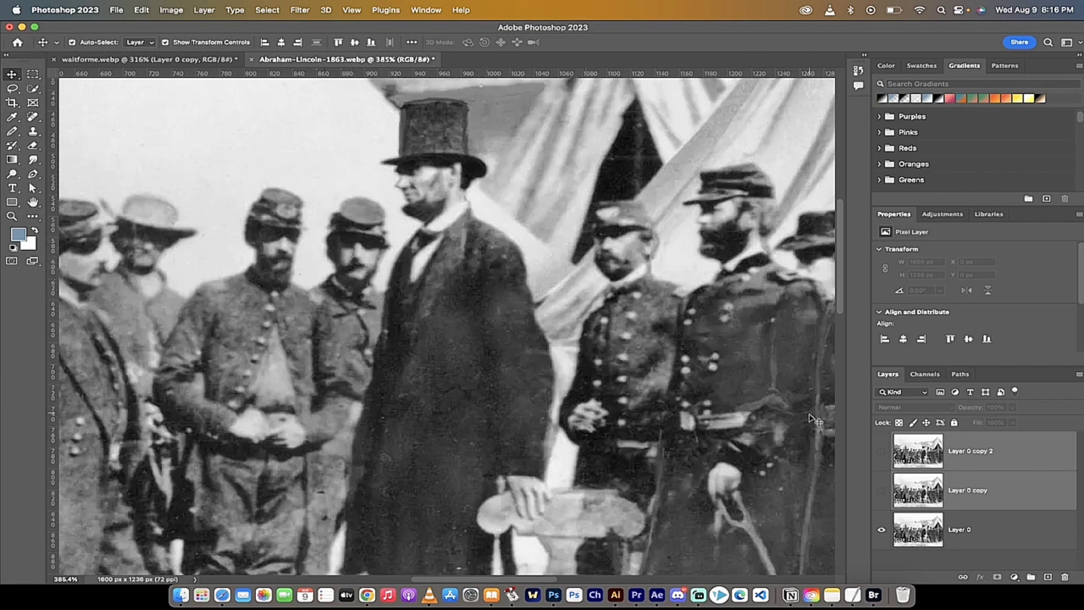
pyautogui.click(881, 492)
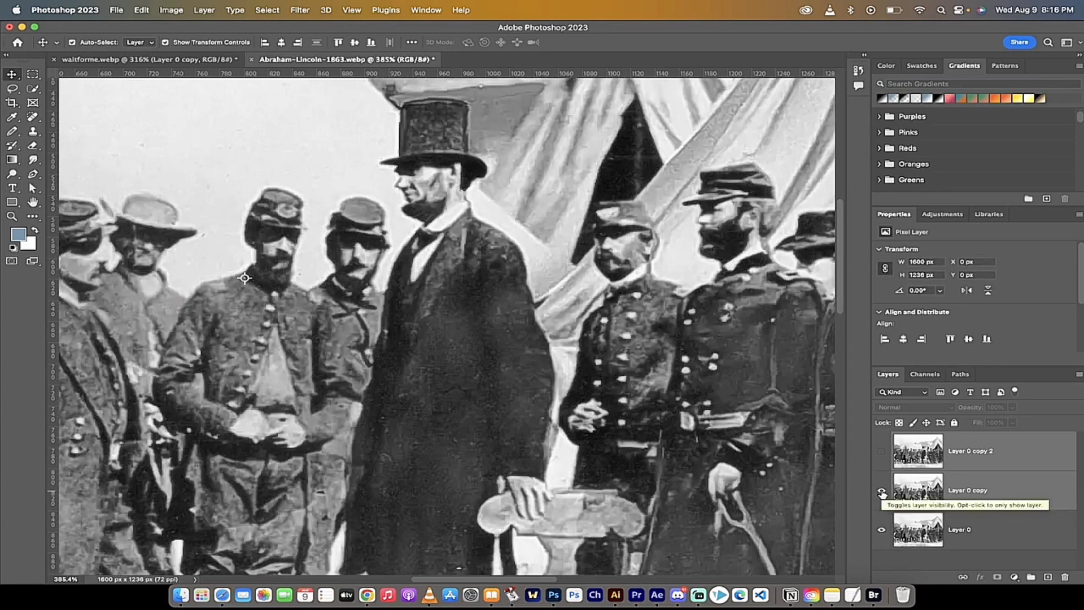
pyautogui.click(881, 452)
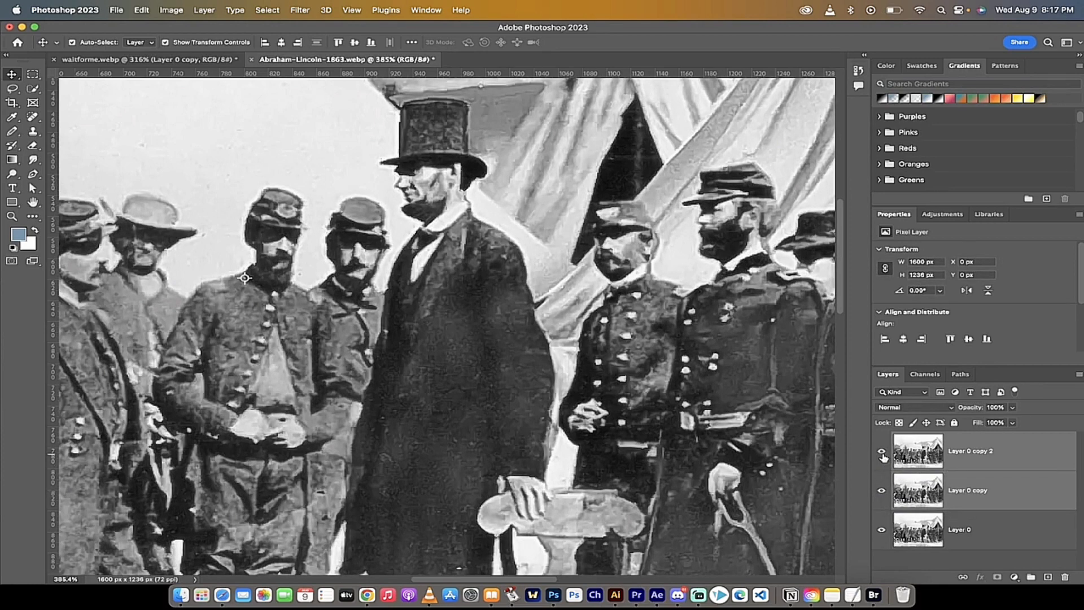
pyautogui.scroll(-6, 564, 331)
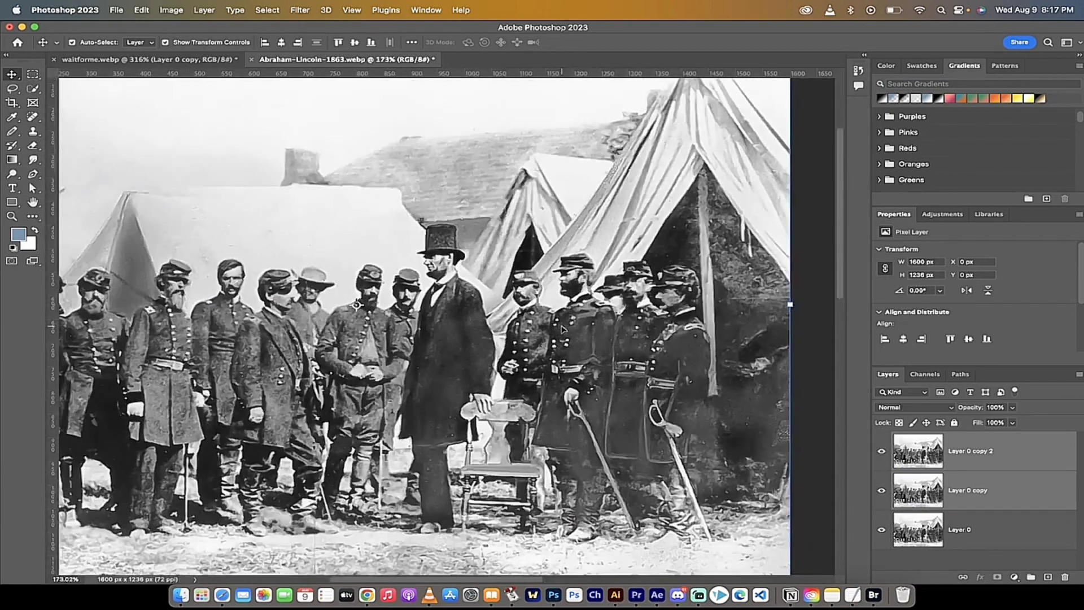
pyautogui.hscroll(-3, 296, 330)
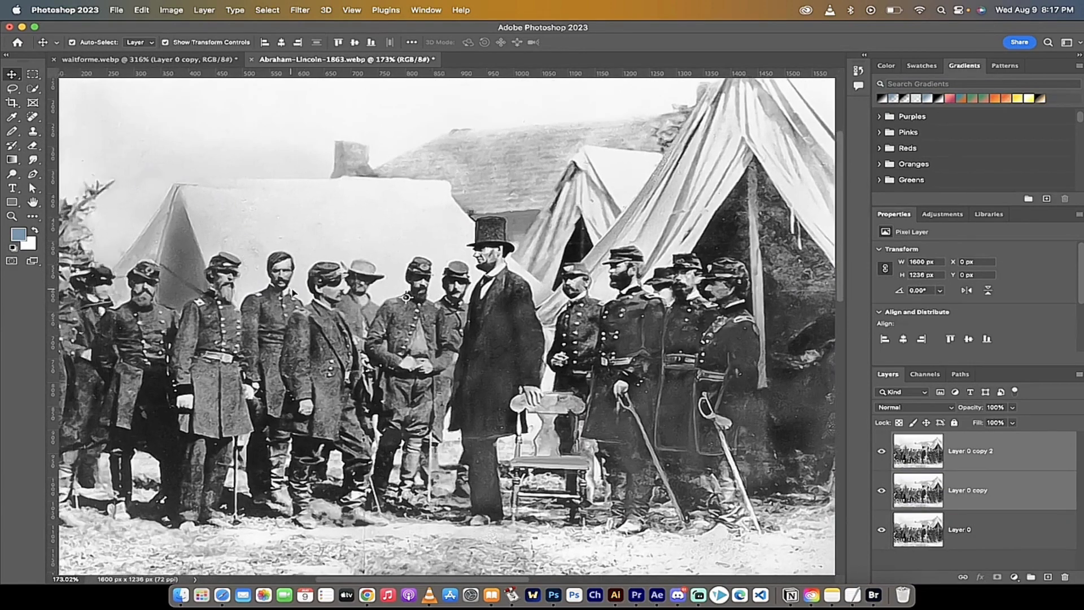
pyautogui.scroll(3, 300, 280)
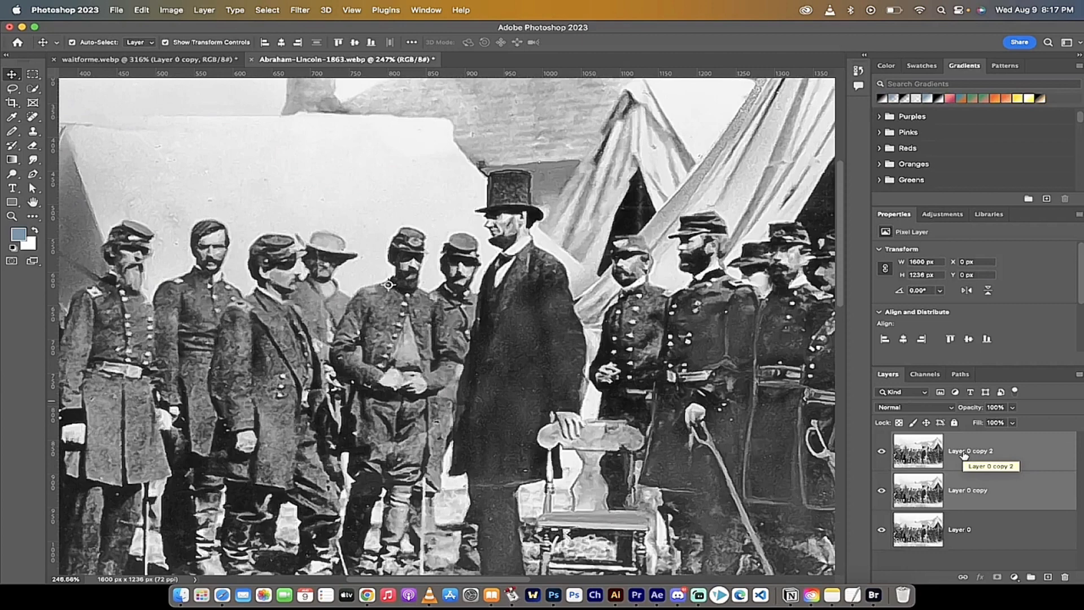
# - Delete Layer 0 copy and Layer 0 copy 2, and make a fresh duplicate of Layer 0
pyautogui.press('BackSpace')
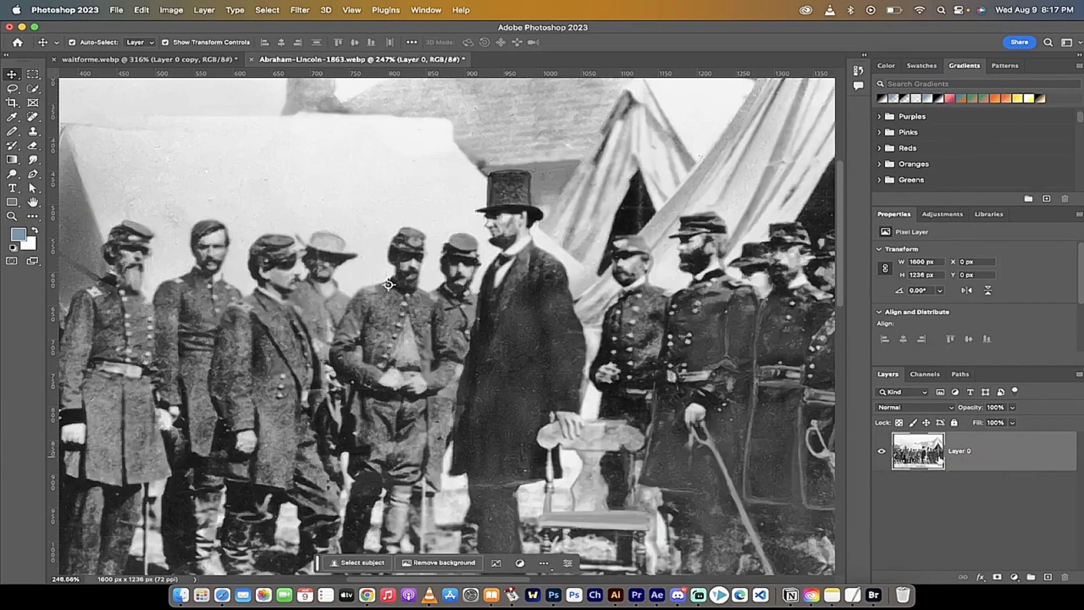
pyautogui.moveTo(978, 455); pyautogui.dragTo(1048, 577)
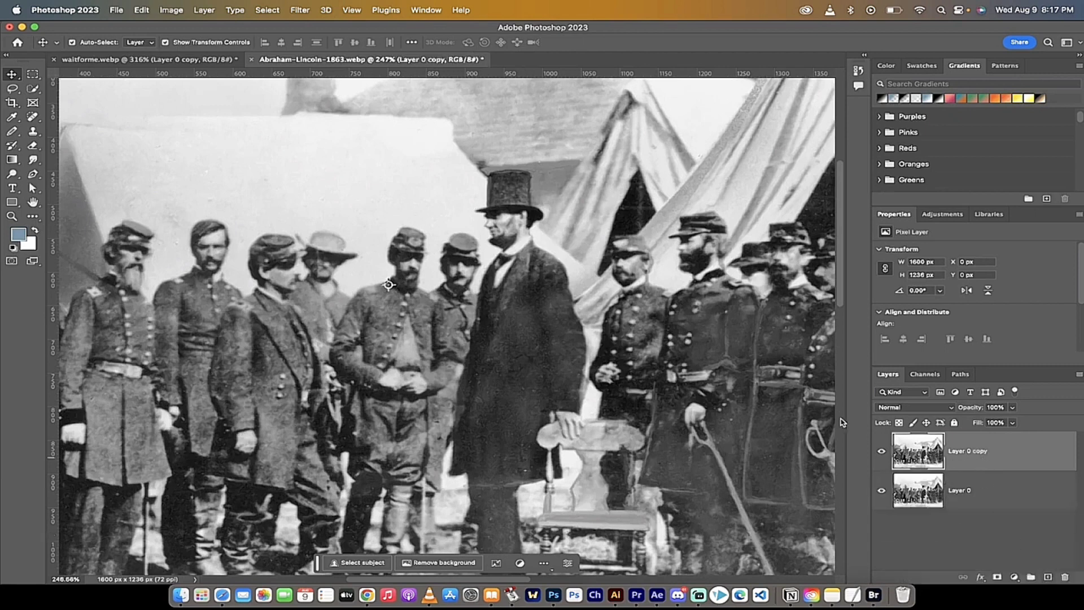
# - Open the Camera Raw Filter on the duplicated layer and set Sharpening to 80 in the Detail settings
pyautogui.click(300, 7)
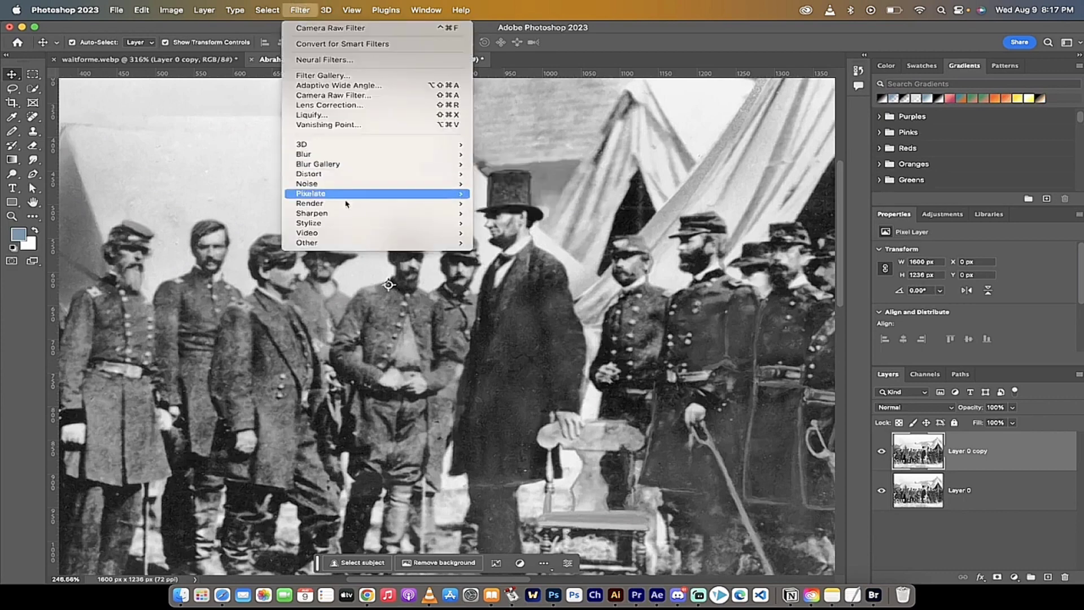
pyautogui.moveTo(347, 214)
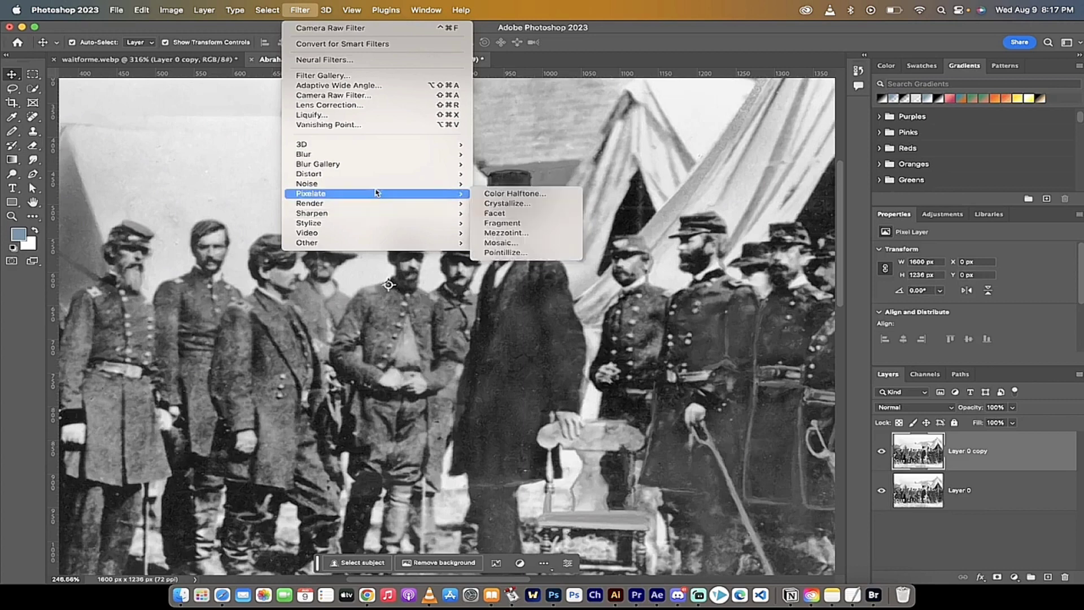
pyautogui.click(350, 96)
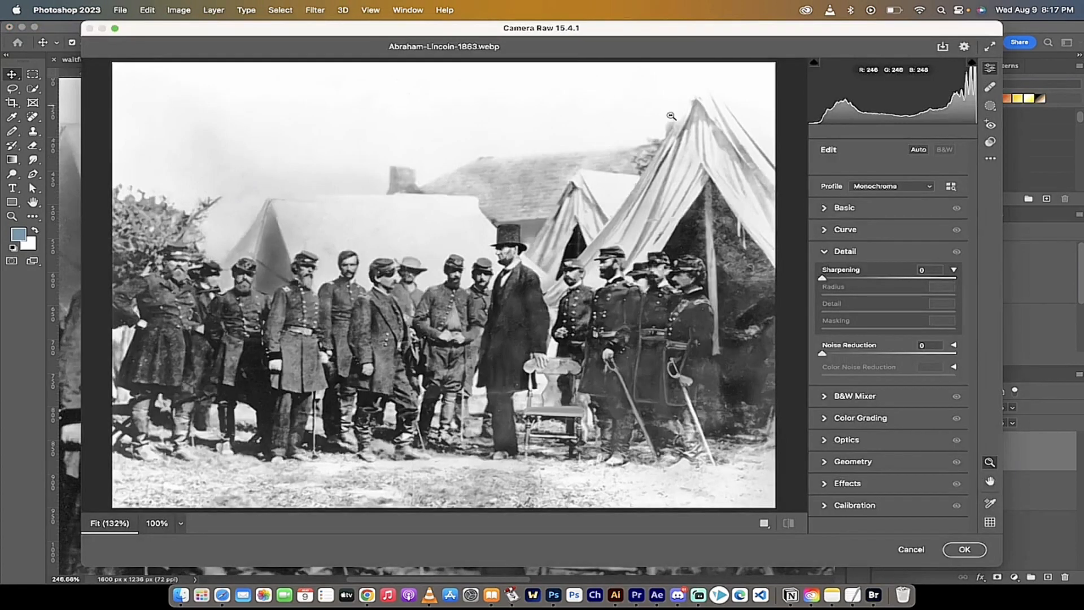
pyautogui.click(824, 253)
pyautogui.click(825, 253)
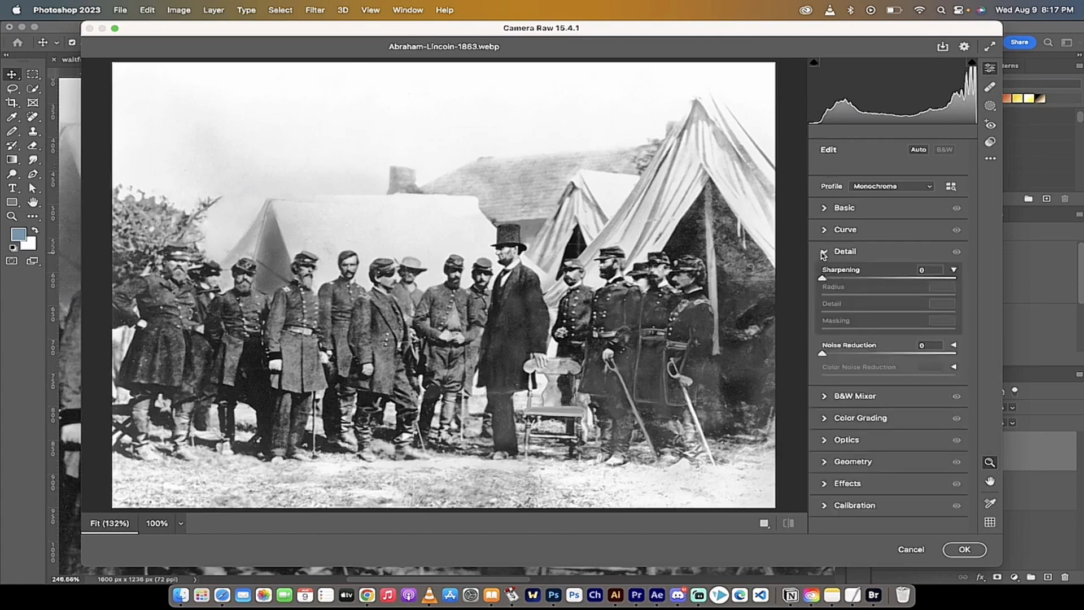
pyautogui.click(825, 253)
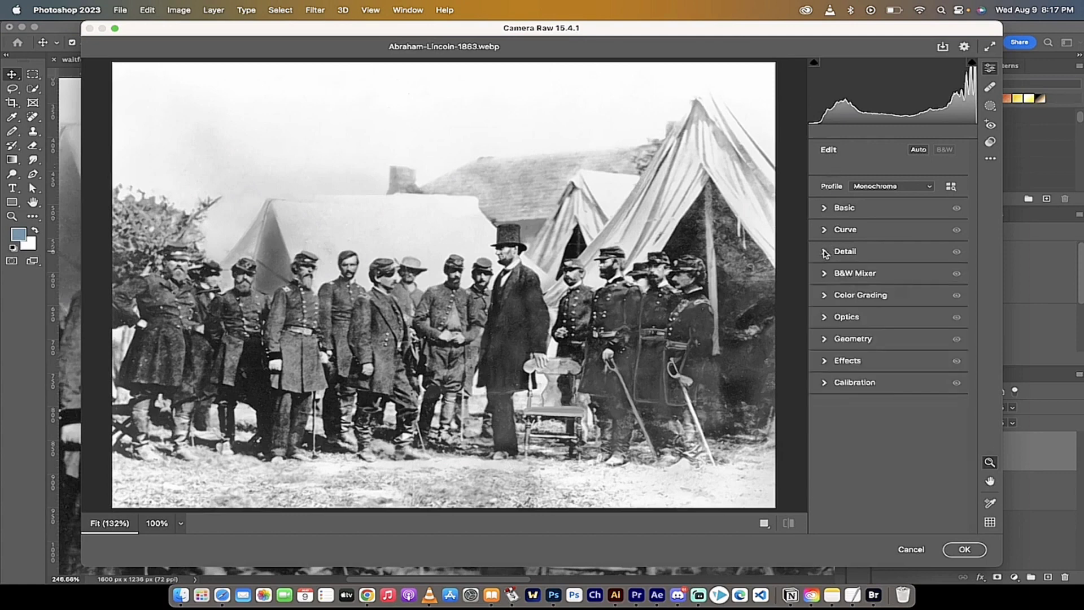
pyautogui.click(824, 253)
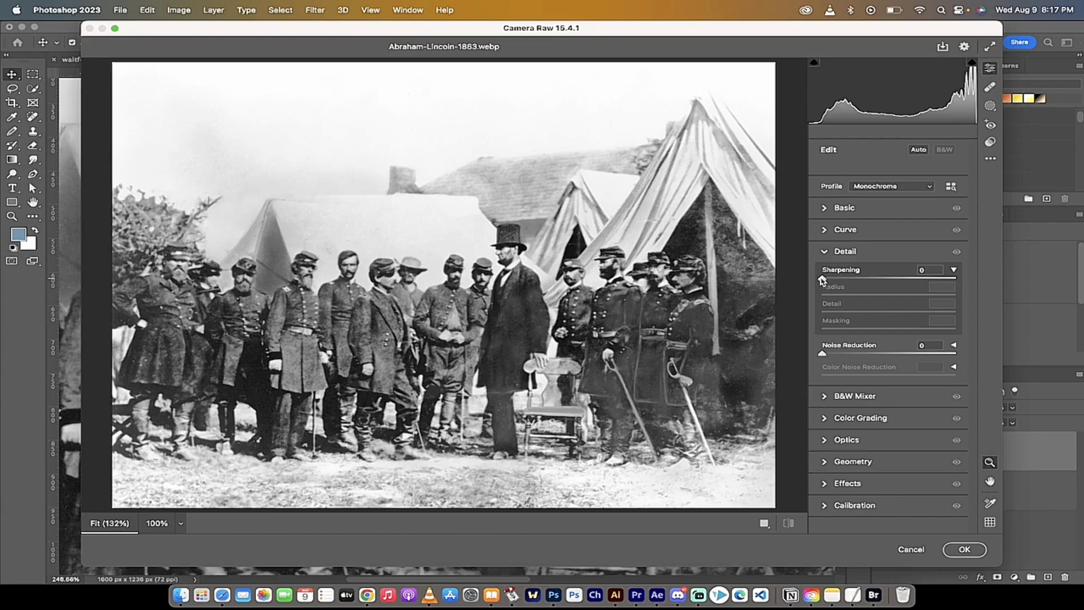
pyautogui.moveTo(822, 278); pyautogui.dragTo(896, 279)
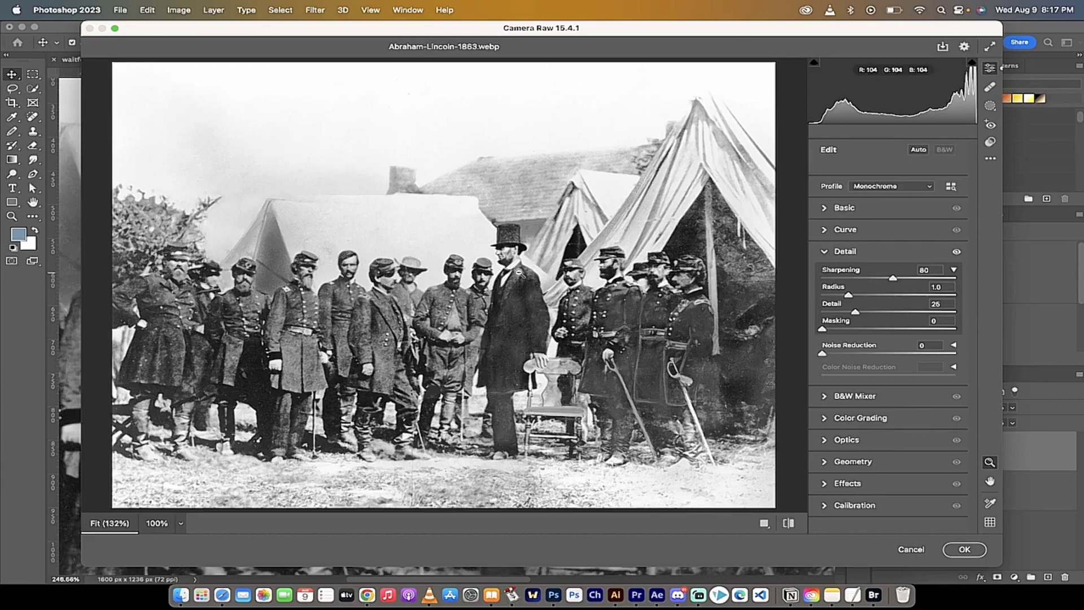
# - Set the sharpening Radius to 0.7 and Noise Reduction to 20, checking the preview around Lincoln
pyautogui.moveTo(516, 274); pyautogui.dragTo(597, 292)
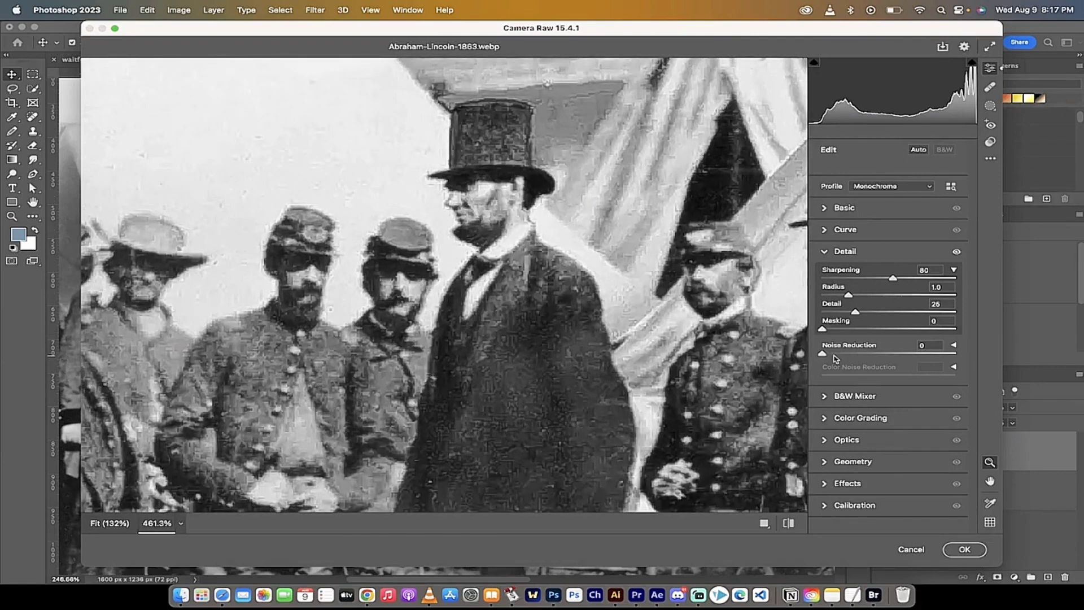
pyautogui.moveTo(892, 279); pyautogui.dragTo(830, 295)
pyautogui.moveTo(855, 311); pyautogui.dragTo(822, 332)
pyautogui.moveTo(823, 355); pyautogui.dragTo(849, 356)
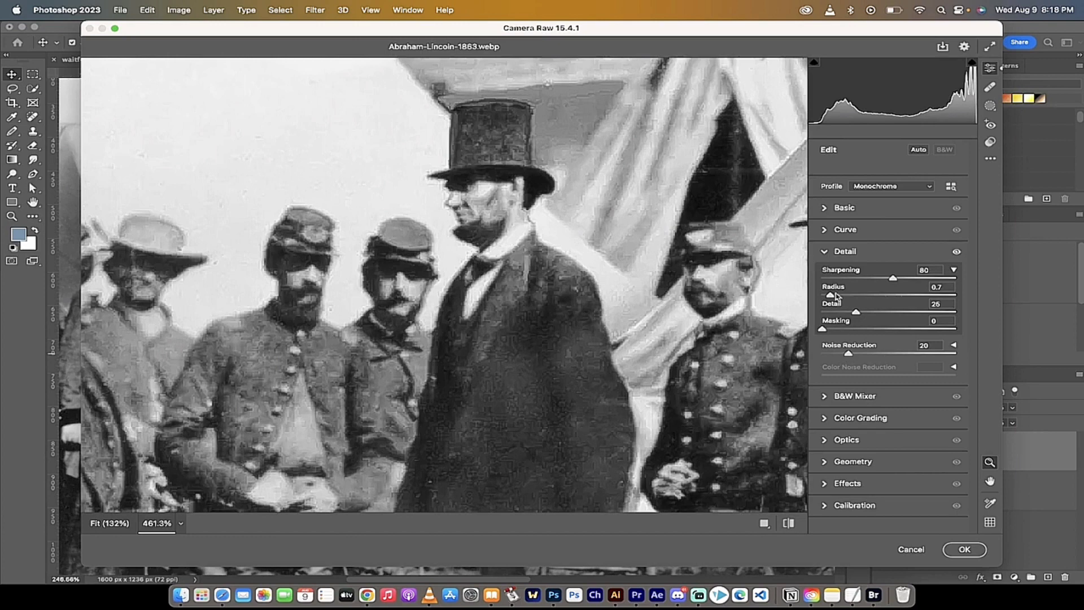
# - Fine-tune Sharpening to 79 with Radius at 0.7 and Detail at 25, and apply the Camera Raw Filter
pyautogui.press('alt')
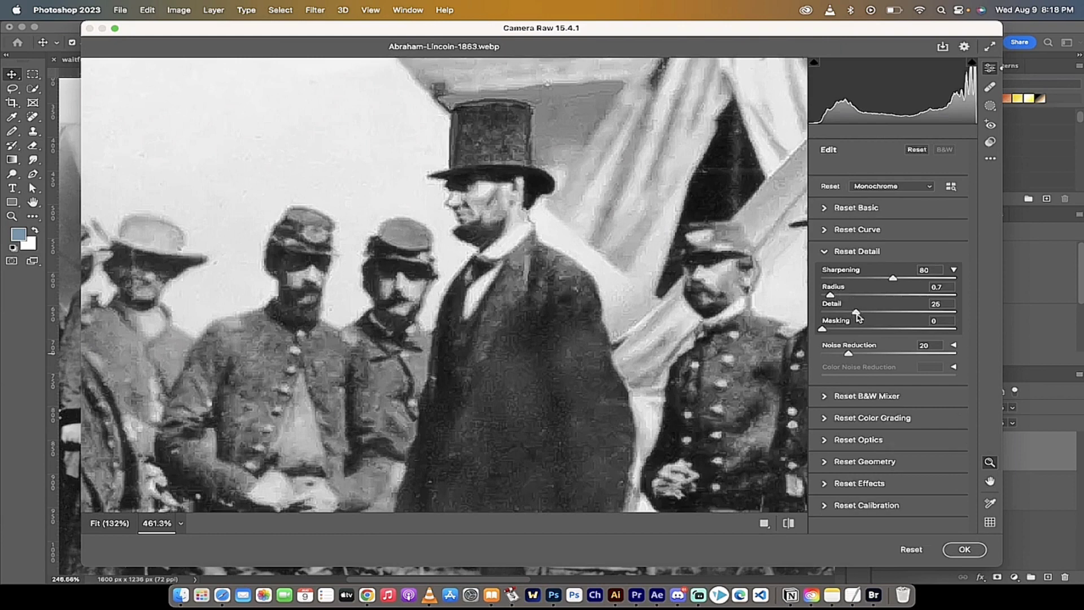
pyautogui.moveTo(857, 316); pyautogui.dragTo(833, 300)
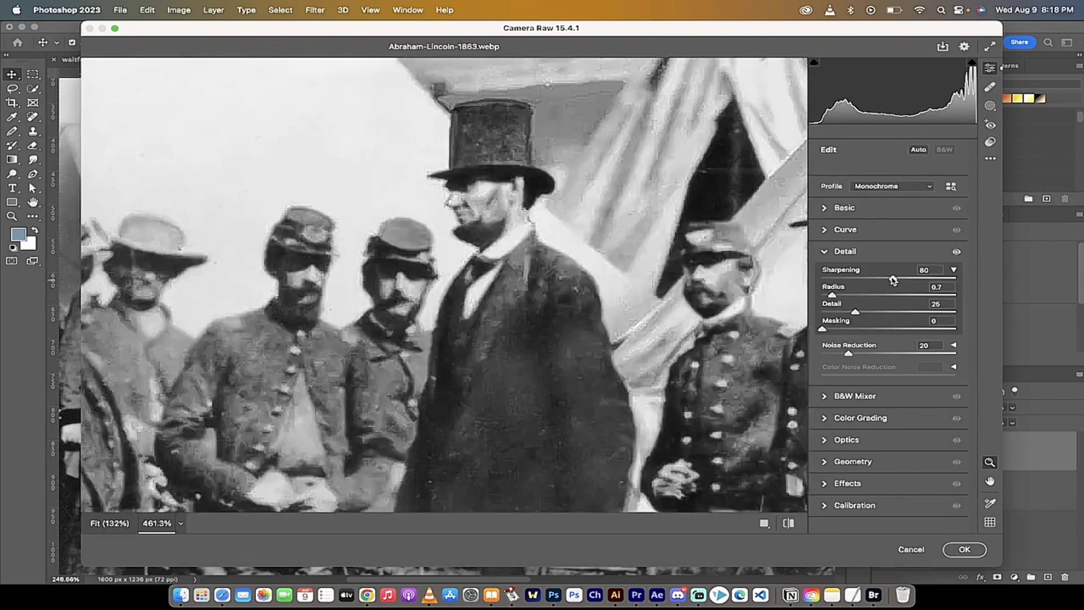
pyautogui.moveTo(894, 279)
pyautogui.mouseDown()
pyautogui.moveTo(937, 277)
pyautogui.moveTo(893, 282)
pyautogui.mouseUp()
pyautogui.press('alt')
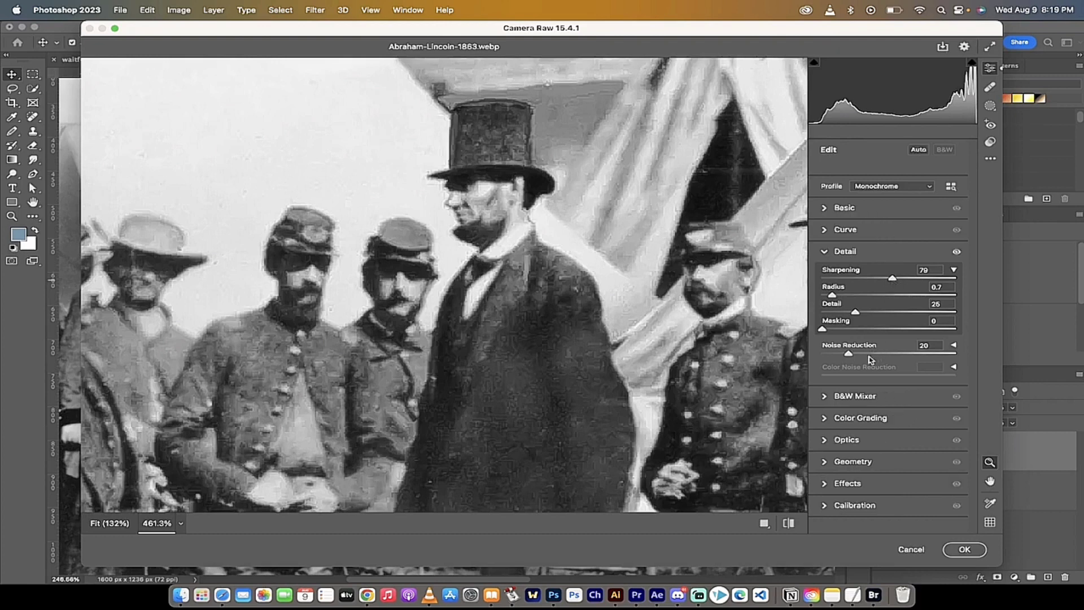
pyautogui.click(964, 548)
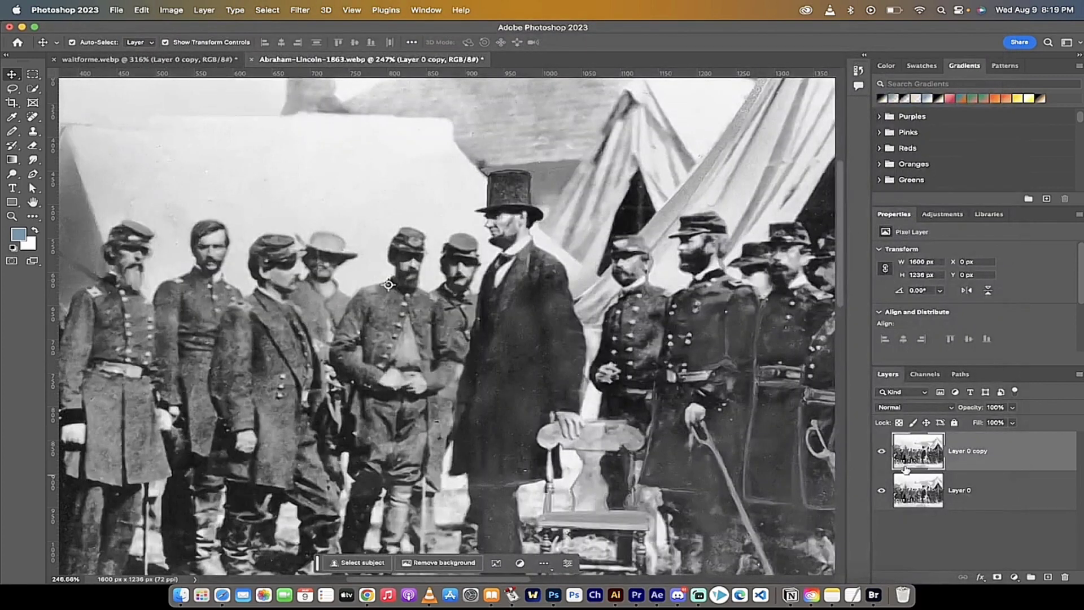
# - Hide and show Layer 0 copy to compare the sharpened photo with the original up close
pyautogui.scroll(3, 652, 374)
pyautogui.scroll(2, 652, 374)
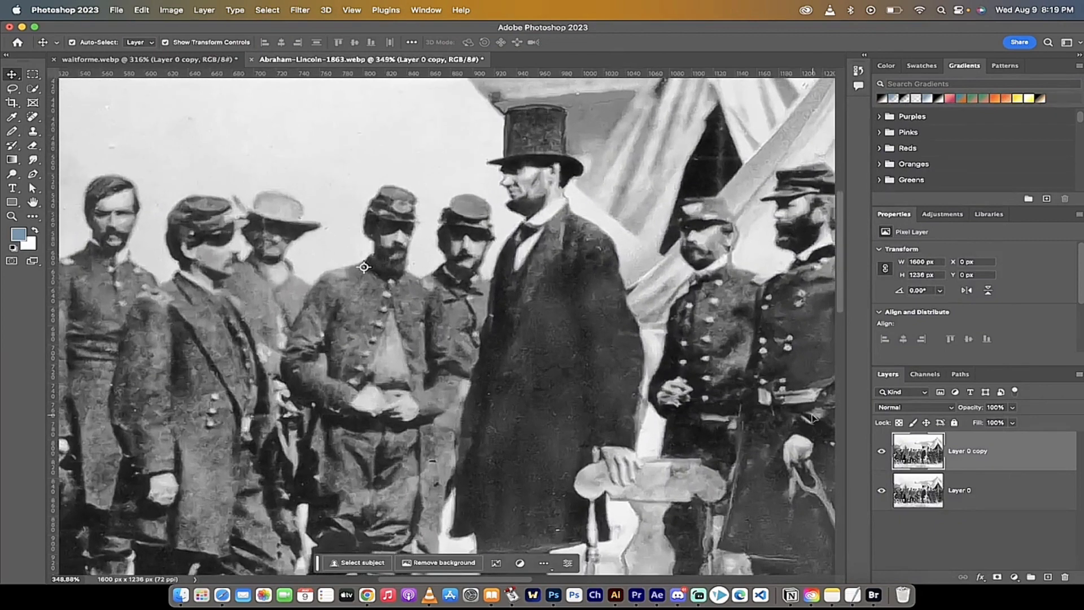
pyautogui.click(881, 451)
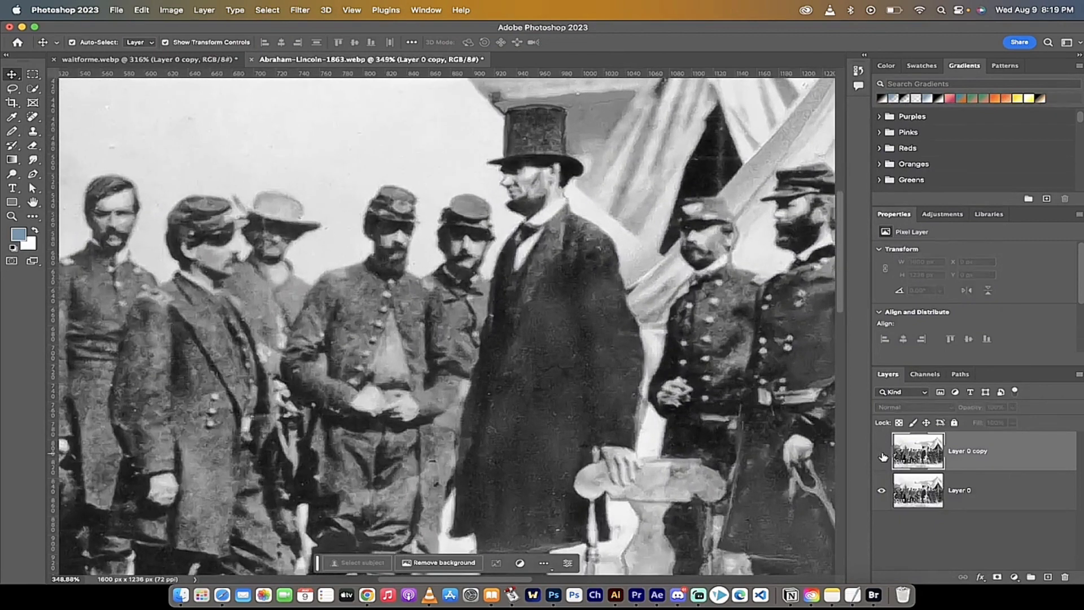
pyautogui.click(882, 453)
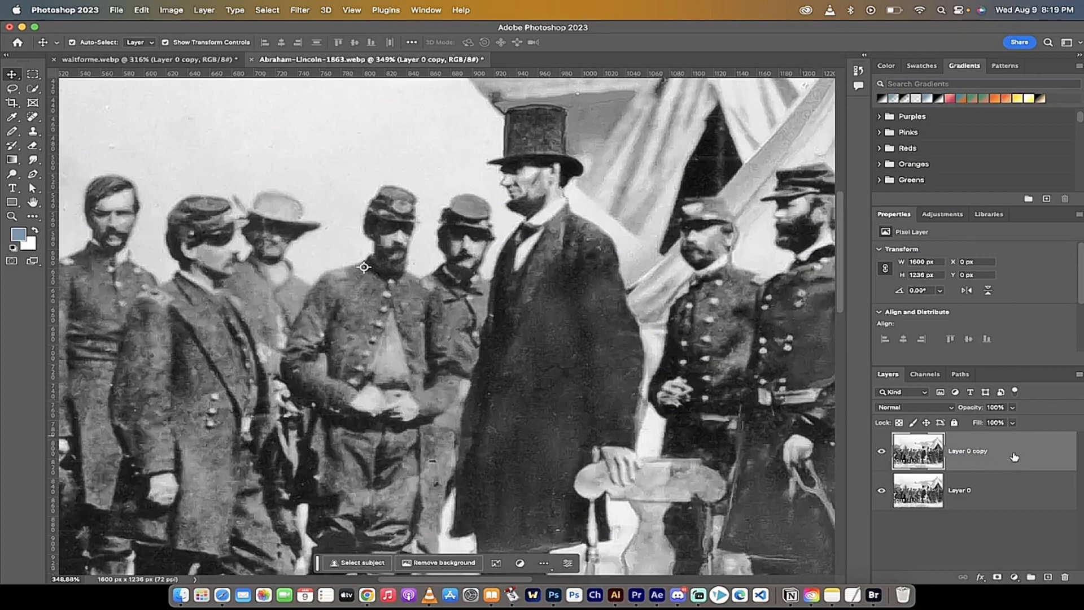
# - Duplicate Layer 0 copy and open the new layer in the Camera Raw Filter, framing Lincoln in the preview
pyautogui.moveTo(990, 453); pyautogui.dragTo(1045, 576)
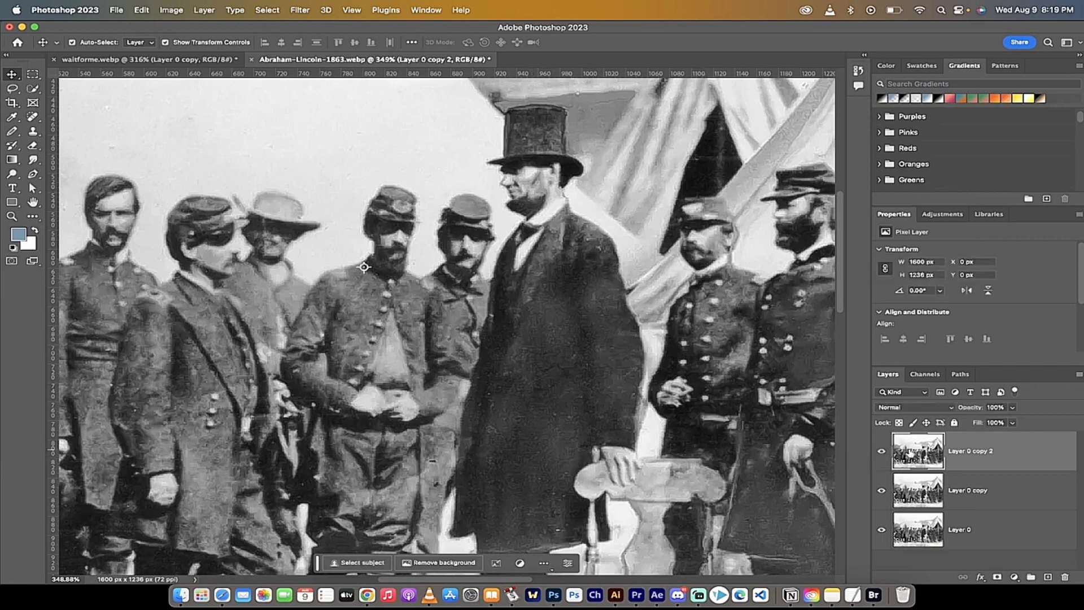
pyautogui.click(299, 8)
pyautogui.click(328, 96)
pyautogui.scroll(5, 562, 278)
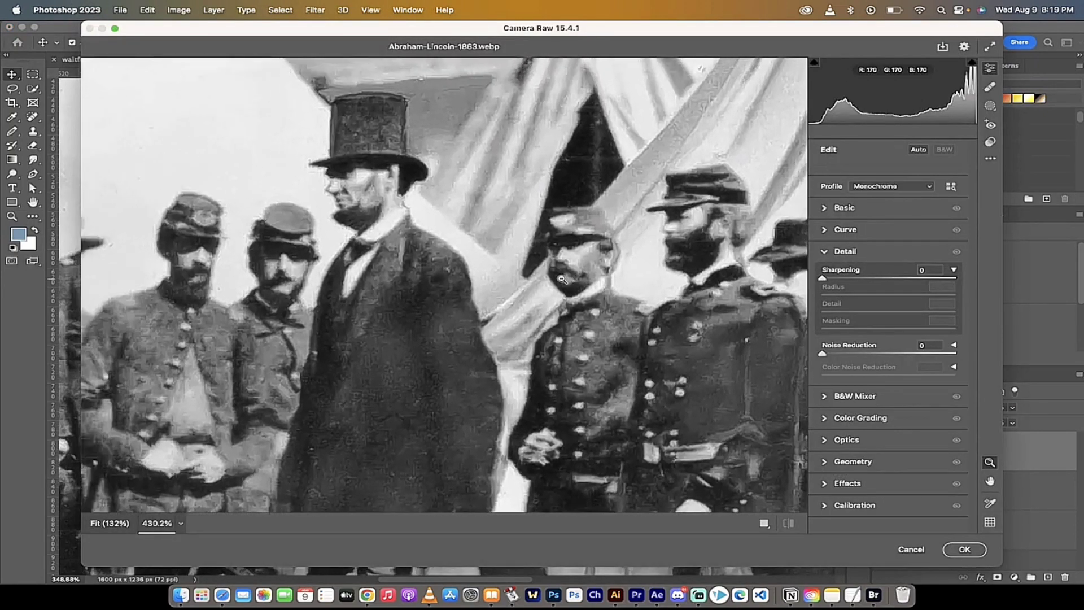
# - Set Radius to 0.9, Detail to 41, Masking to 17 and Noise Reduction to 21, raise Sharpening slightly above 21, and apply the filter
pyautogui.moveTo(561, 278); pyautogui.dragTo(844, 280)
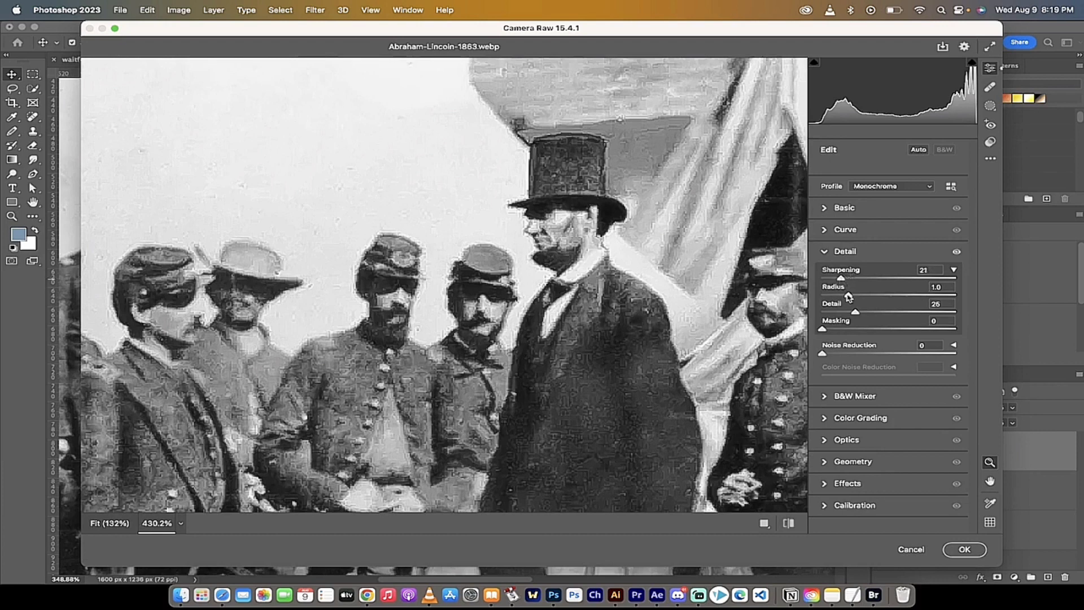
pyautogui.moveTo(848, 295); pyautogui.dragTo(850, 356)
pyautogui.press('alt')
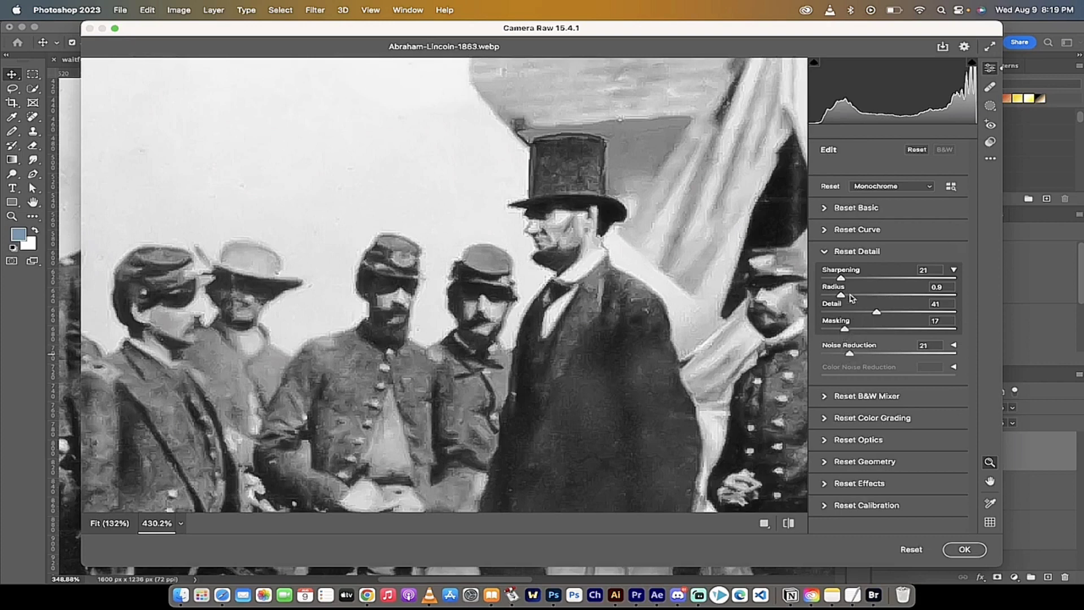
pyautogui.moveTo(840, 278); pyautogui.dragTo(848, 278)
pyautogui.click(964, 550)
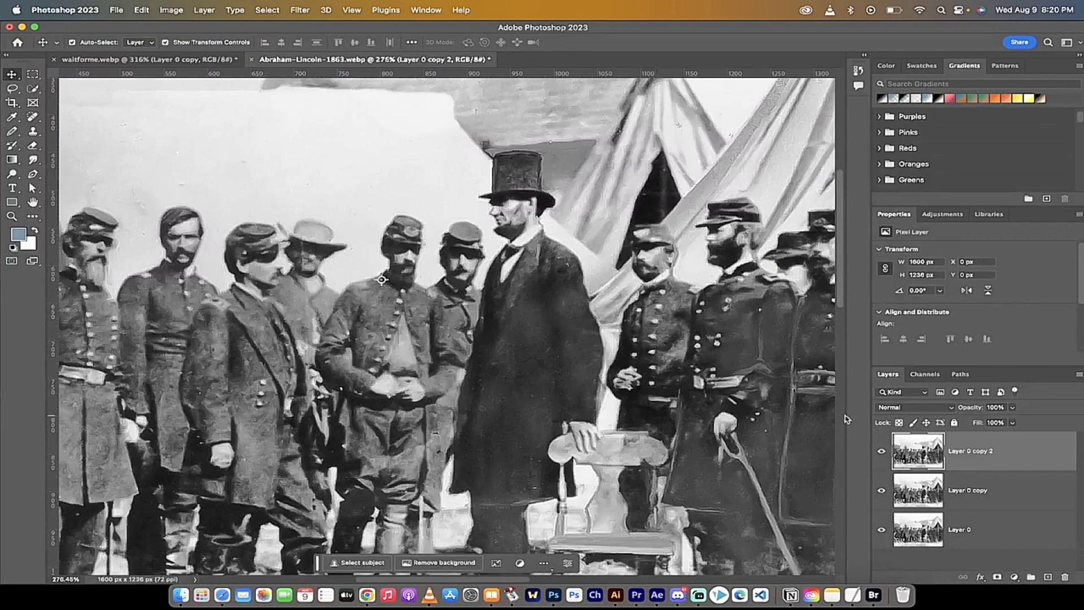
# - Hide and show both layer copies to compare the twice-sharpened photo with the original
pyautogui.click(881, 450)
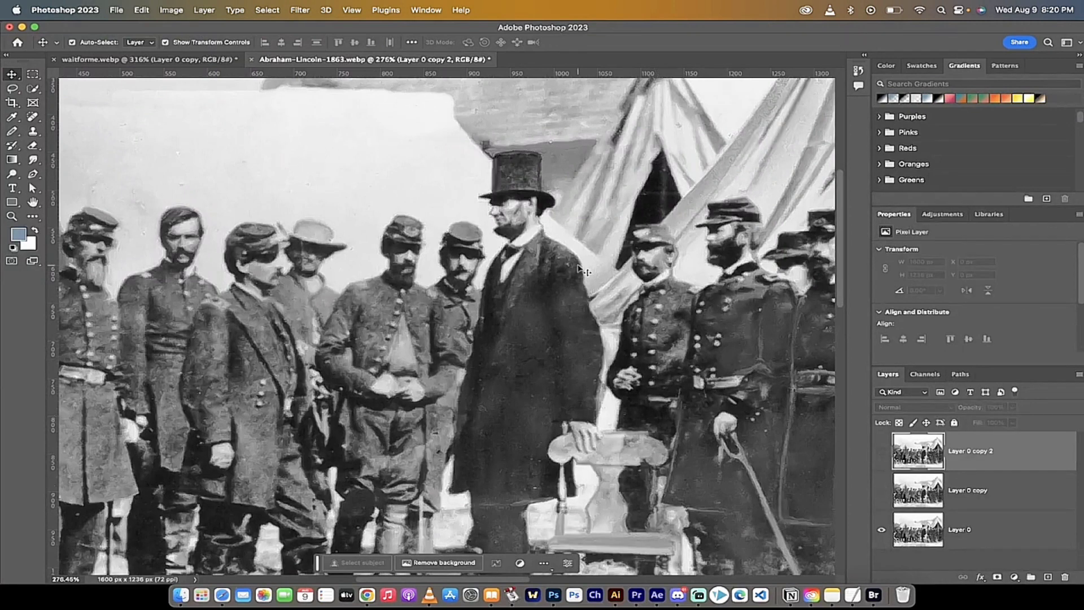
pyautogui.click(881, 450)
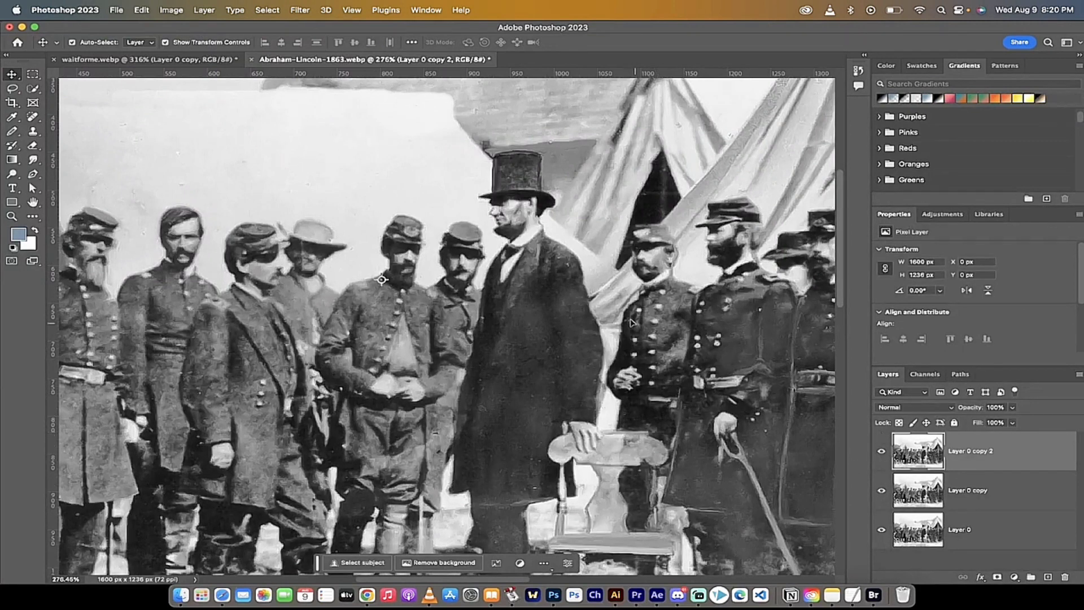
pyautogui.hscroll(-3, 631, 320)
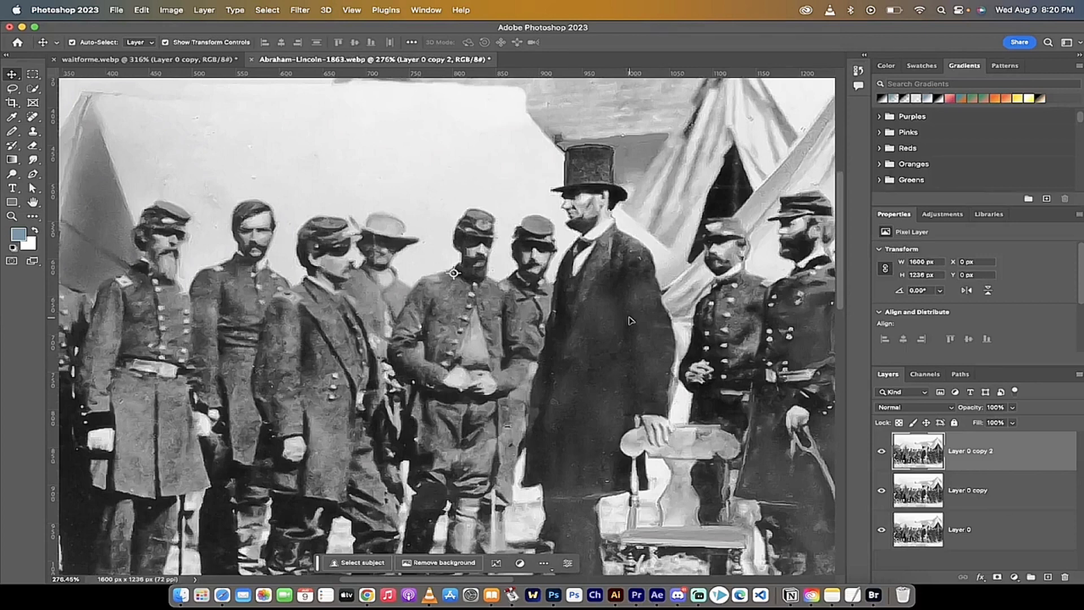